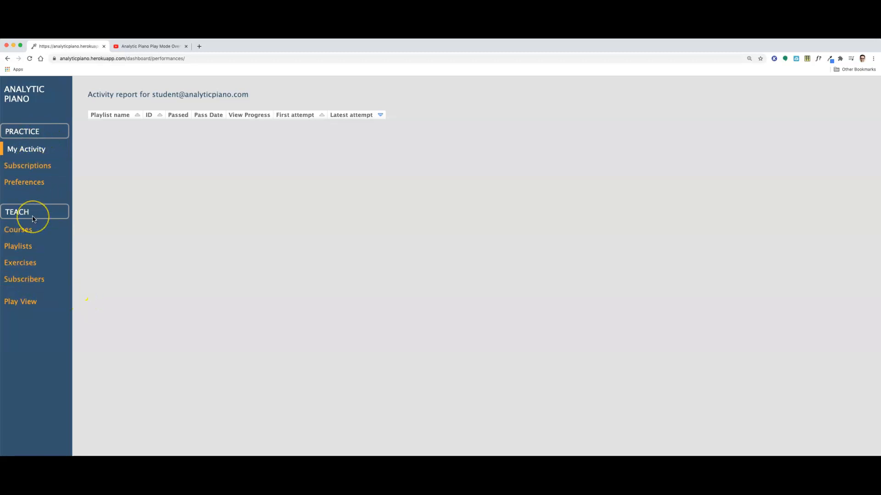
double_click(161, 95)
triple_click(165, 94)
double_click(164, 95)
click(178, 140)
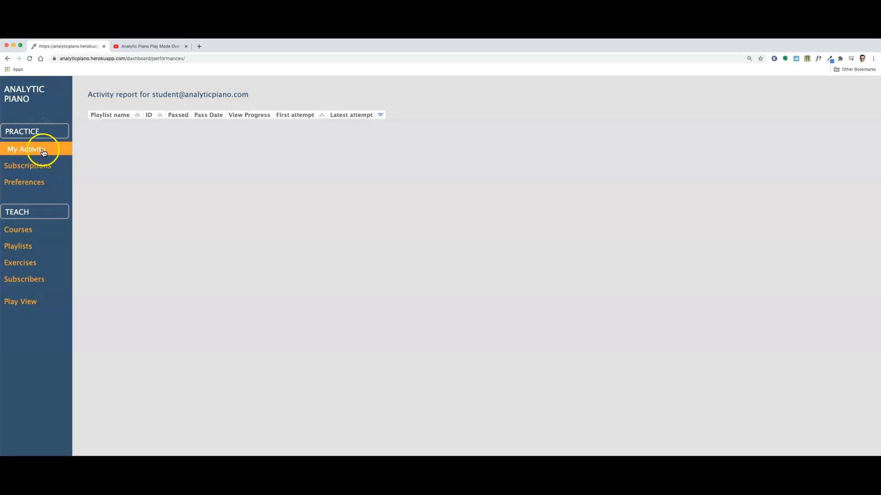
Look through the Subscriptions, Preferences, Courses, Playlists and Subscribers sections of the dashboard.
click(46, 164)
click(48, 183)
click(34, 229)
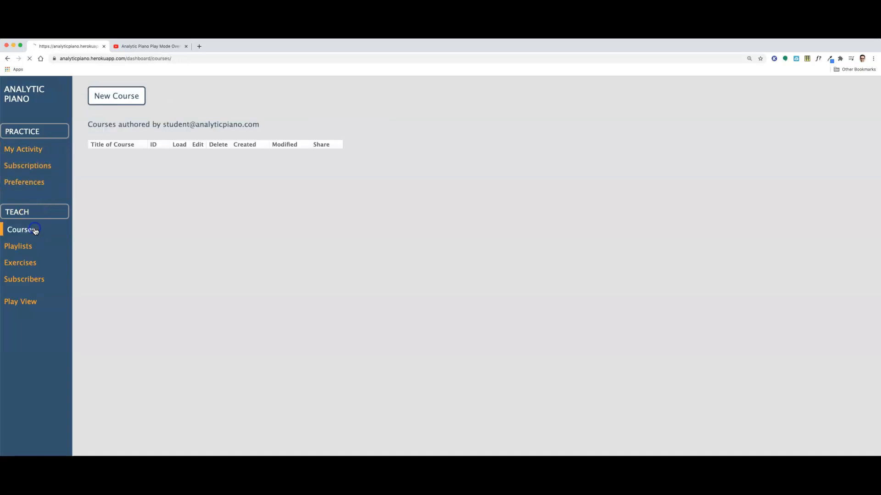
click(32, 256)
click(31, 248)
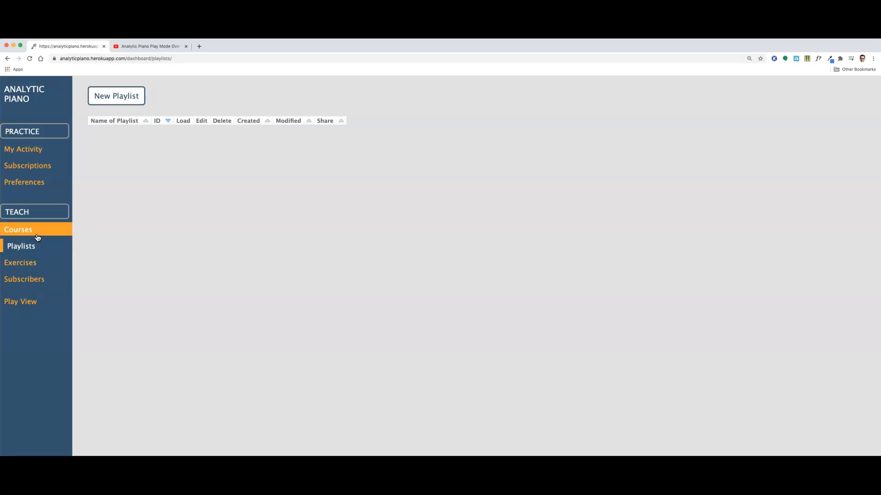
click(38, 237)
click(43, 280)
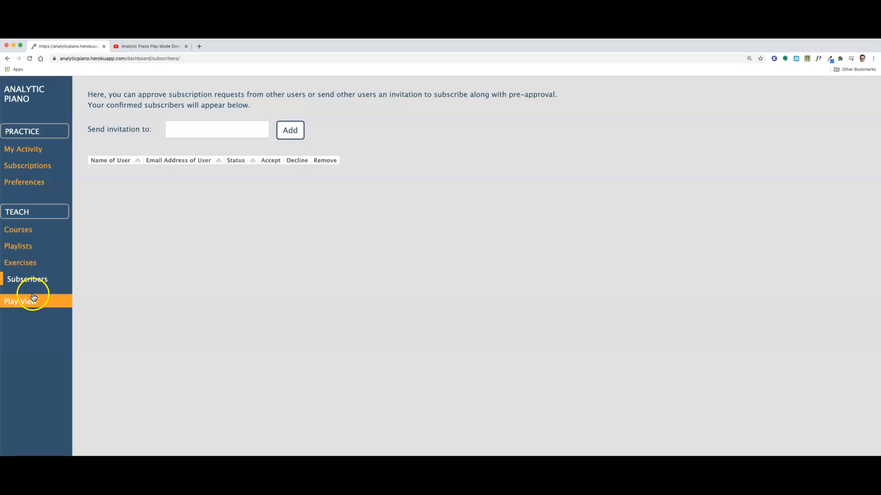
From the play view, log out of the student account and log in with the teacher account's e-mail.
click(32, 301)
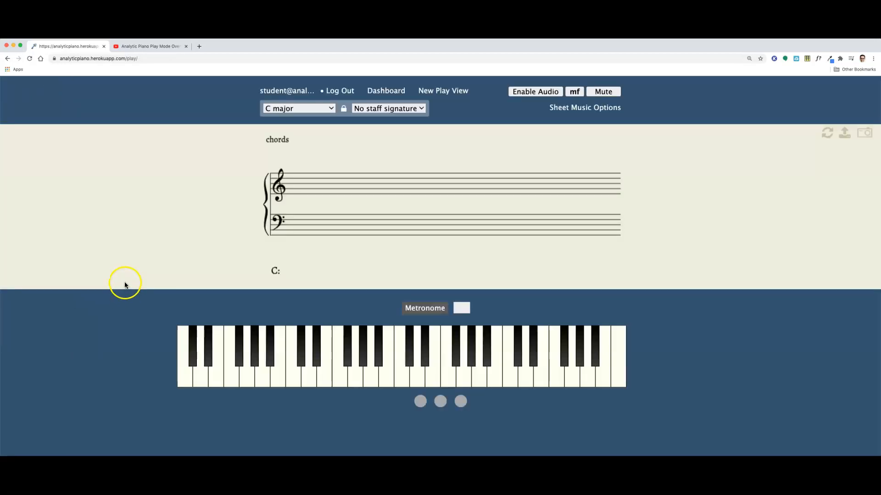
click(344, 90)
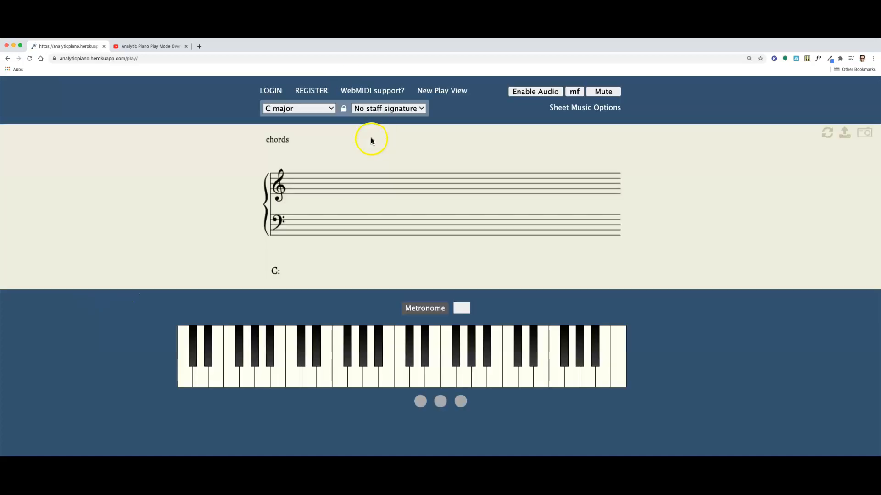
click(274, 91)
triple_click(411, 103)
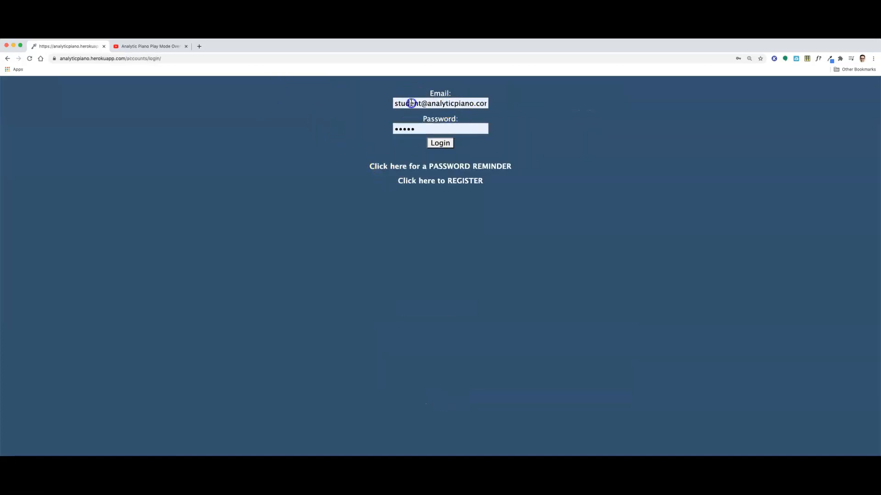
click(422, 138)
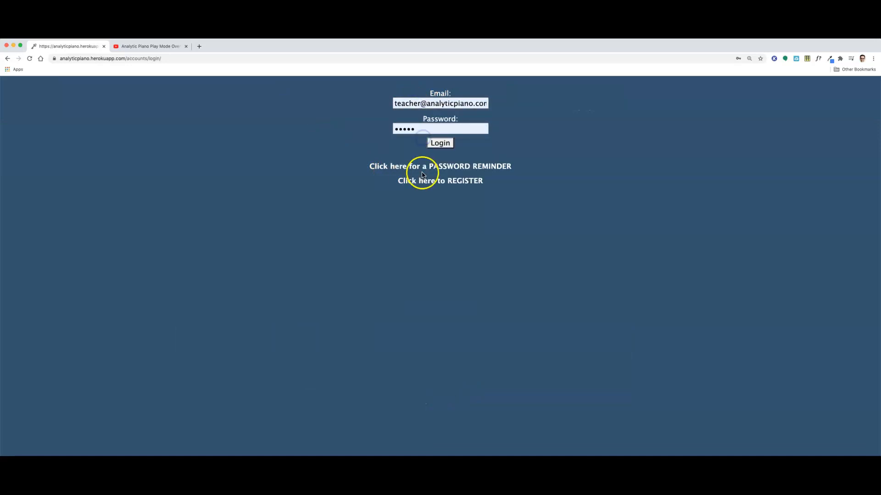
click(441, 144)
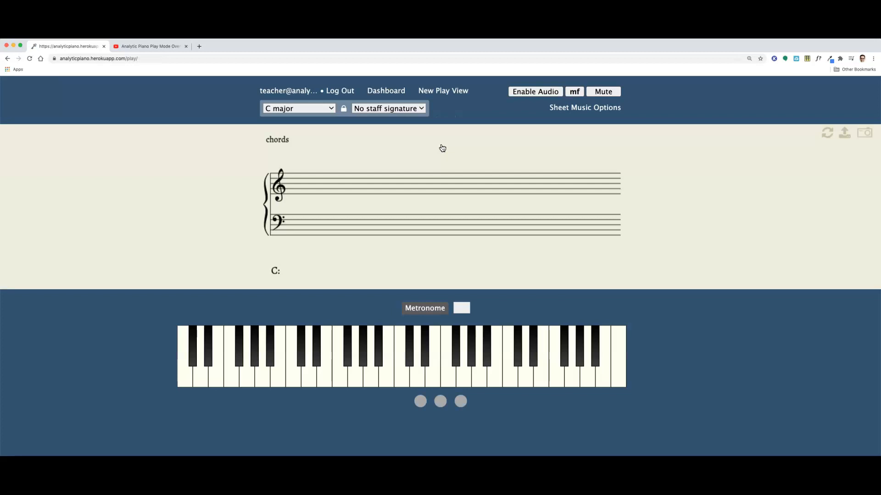
Set the sheet music analysis to show only harmony in Roman numerals, with letters and chord labels turned off.
click(599, 108)
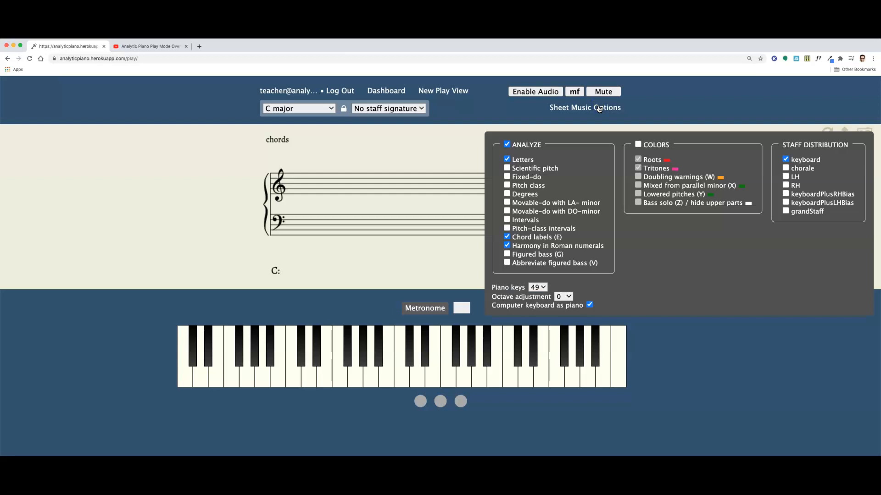
click(526, 161)
click(526, 237)
click(527, 254)
click(531, 262)
click(531, 255)
click(530, 264)
click(531, 246)
click(412, 270)
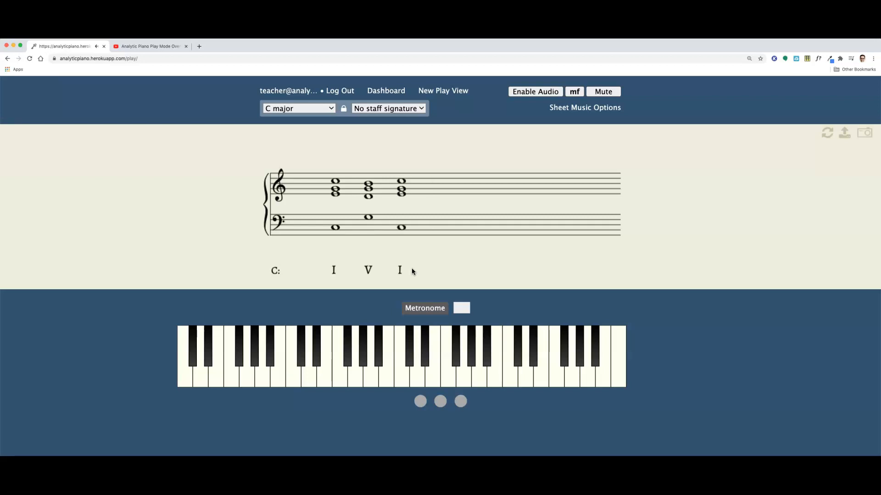
Start uploading the I–V–I progression as a matching exercise and submit its visibility pattern.
click(845, 138)
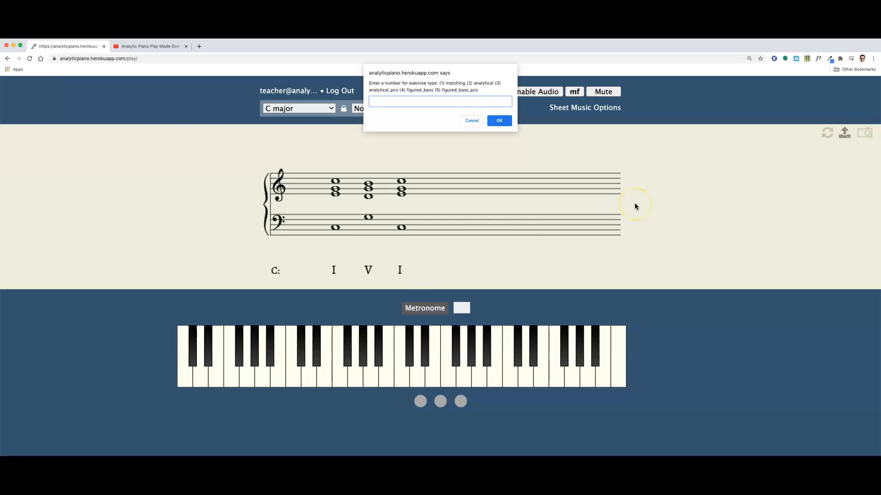
click(447, 103)
key(Return)
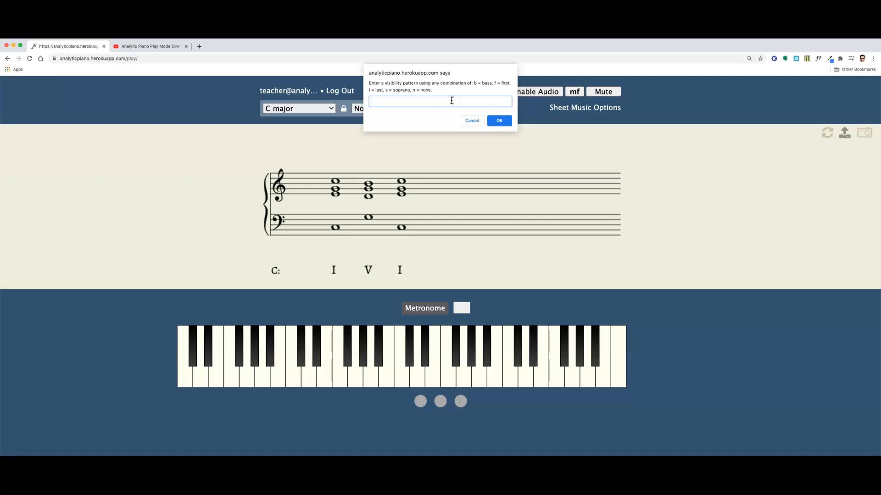
key(Return)
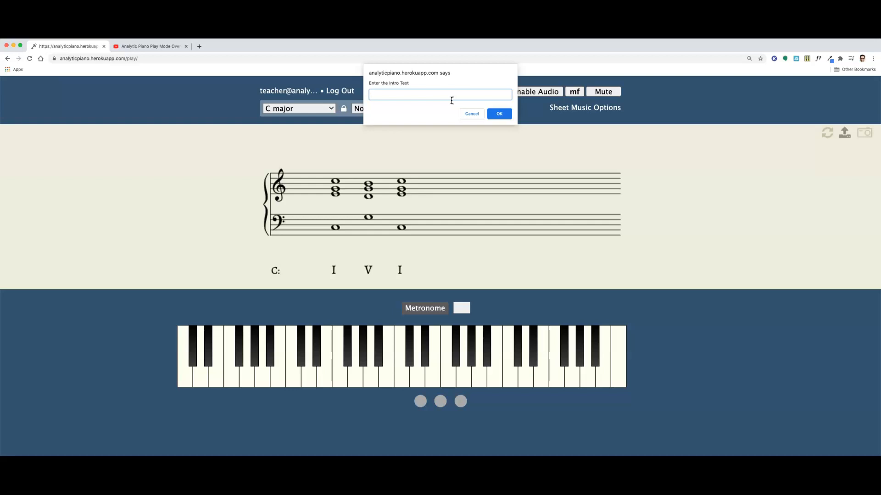
Enter the intro text "Practice playing a perfect authentic cadence" and finish uploading the exercise.
text(y the following)
key(super+a)
key(BackSpace)
text(P.actice playing a perfect authentic aden)
key(BackSpace)
key(BackSpace)
key(BackSpace)
key(BackSpace)
text(cadence)
key(Return)
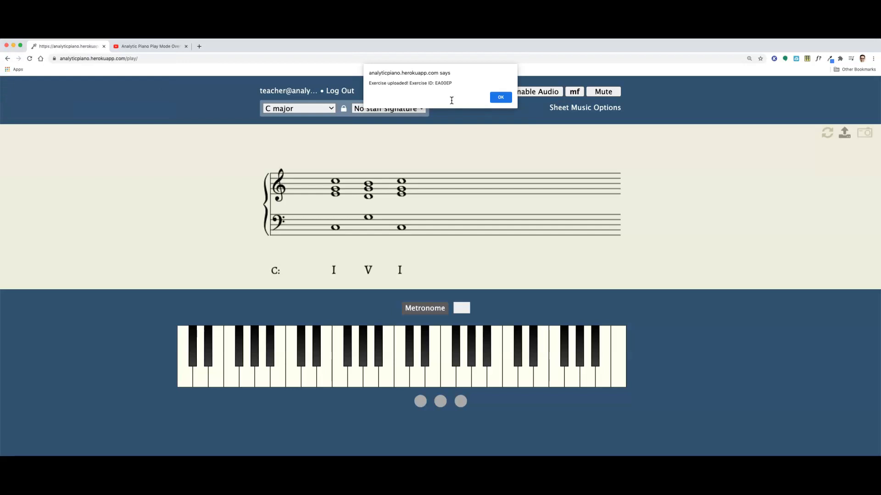
click(446, 81)
click(442, 85)
click(500, 98)
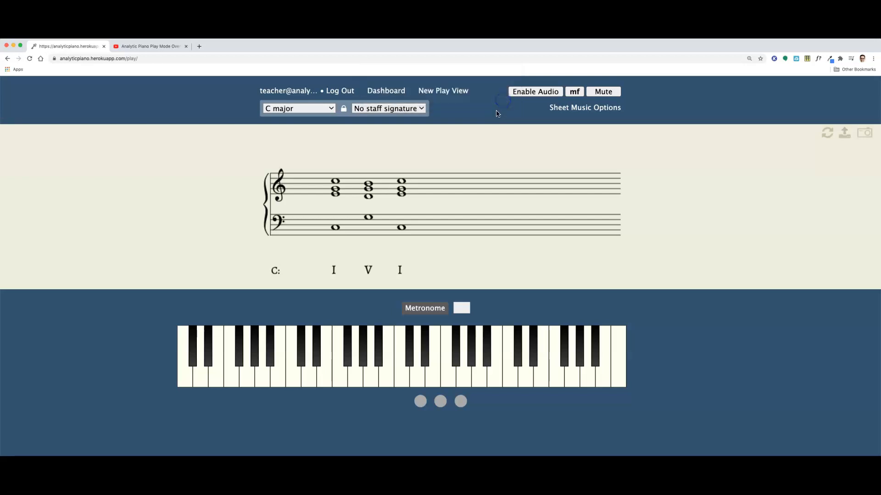
Go to the dashboard's exercise list and open the newly uploaded exercise for editing.
click(383, 92)
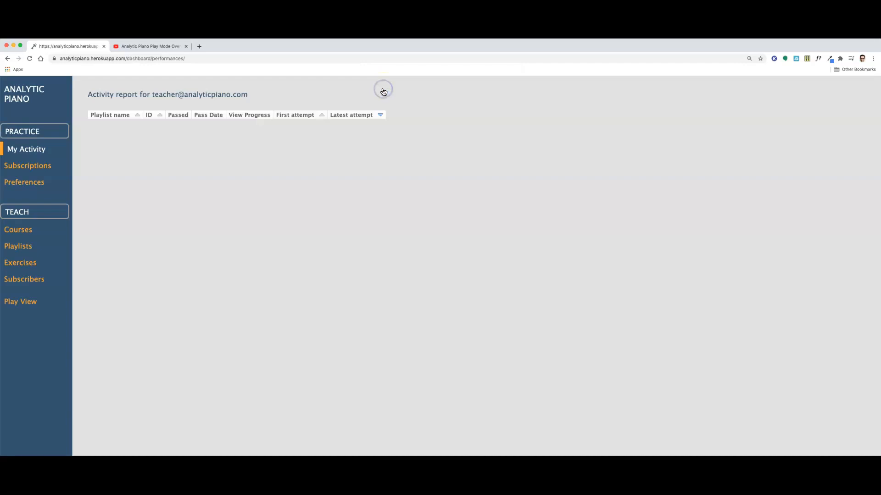
click(27, 269)
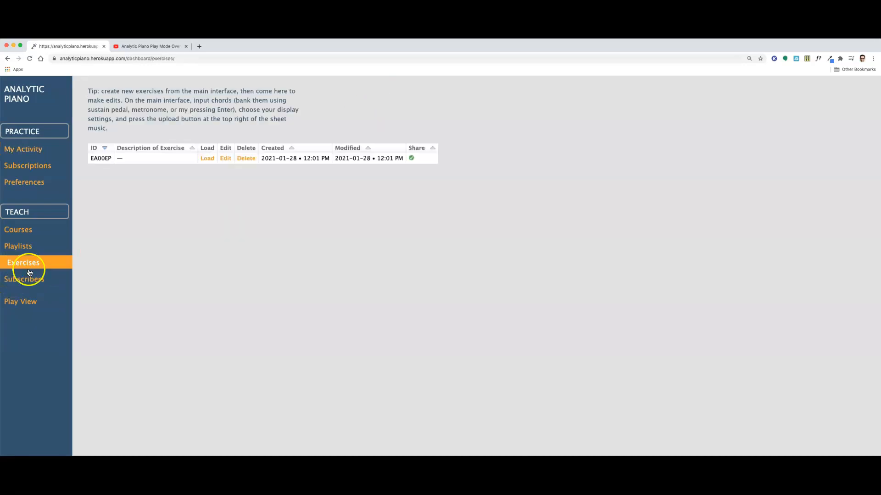
double_click(103, 158)
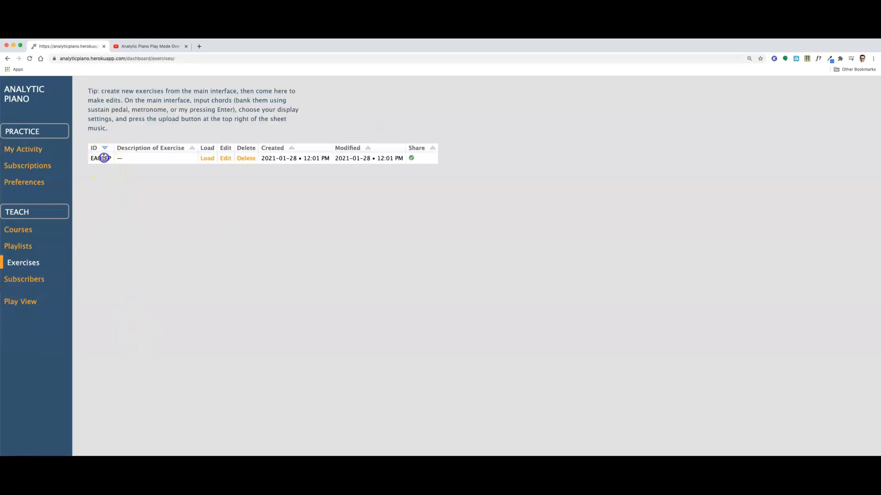
click(122, 188)
click(224, 158)
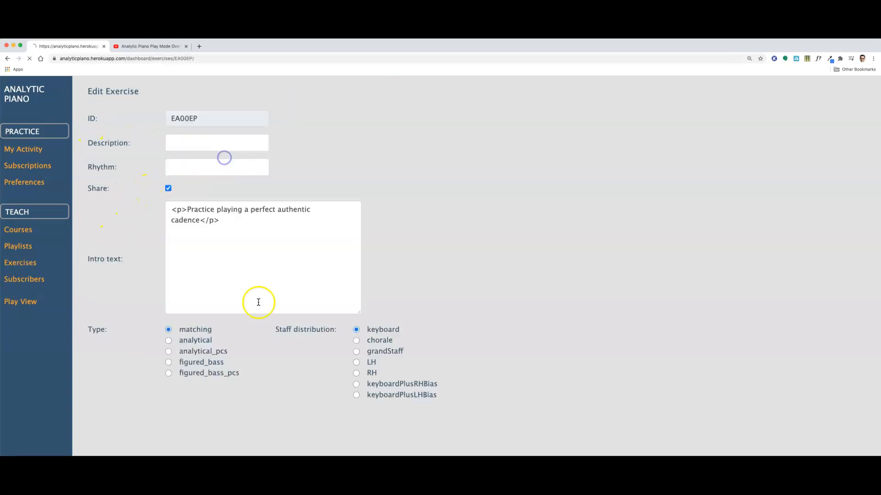
Set the exercise's description to "Perfect Authentic Cadence", then save and close it.
click(216, 142)
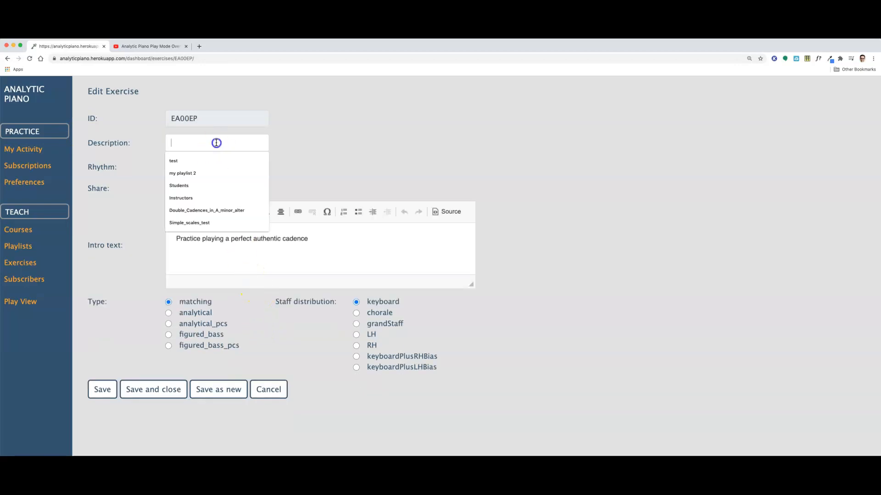
text(Perf)
text(Authenti)
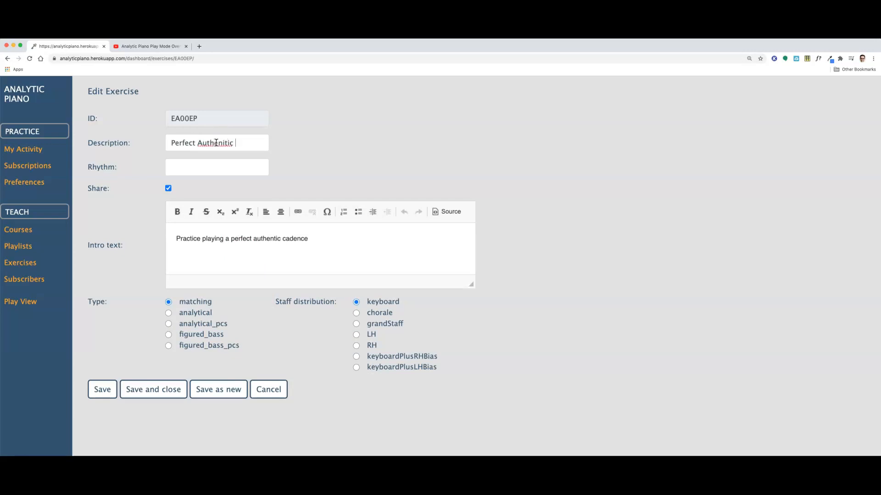
text(c Cadence)
key(Tab)
click(351, 144)
click(108, 390)
click(149, 395)
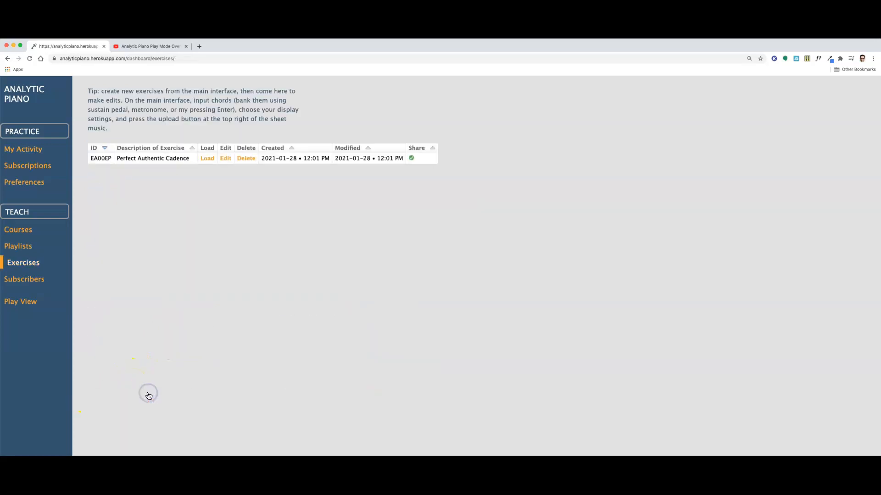
Load the Perfect Authentic Cadence exercise and reset it for another attempt.
click(208, 159)
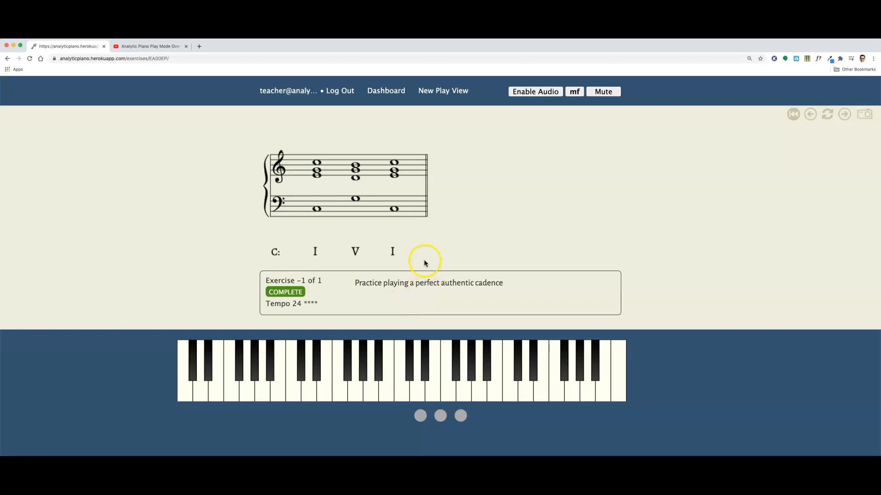
click(794, 115)
click(827, 115)
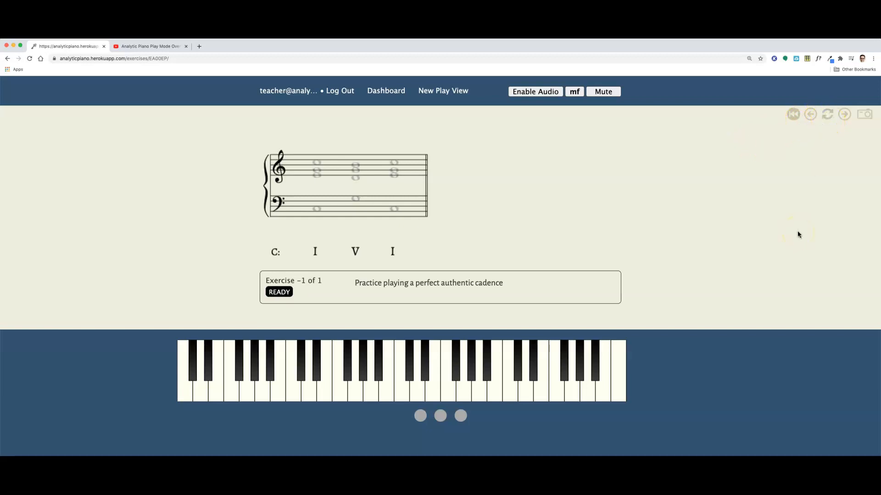